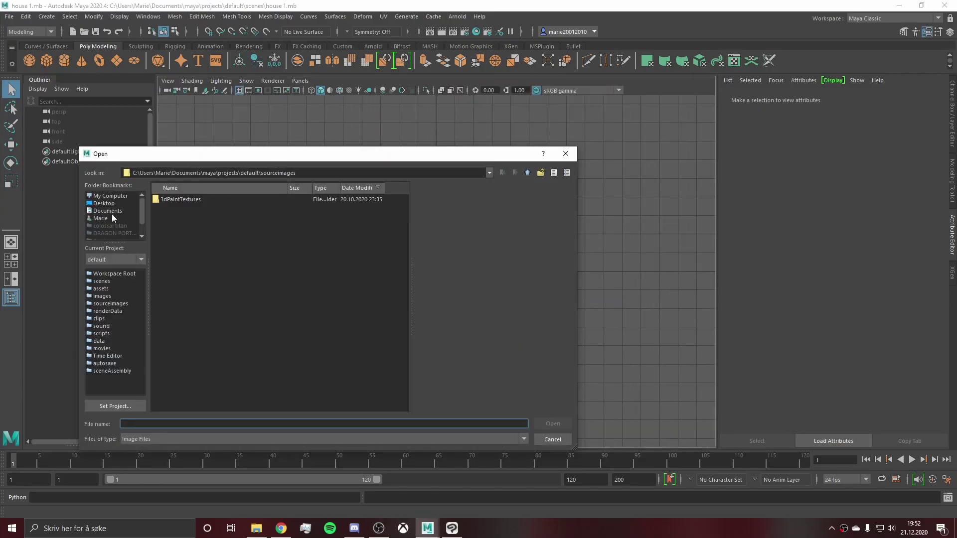
Import house 3.png and house 1.png from the ref folder as two reference image planes
{"action": "left_click", "coordinate": [112, 213]}
{"action": "left_click", "coordinate": [552, 424]}
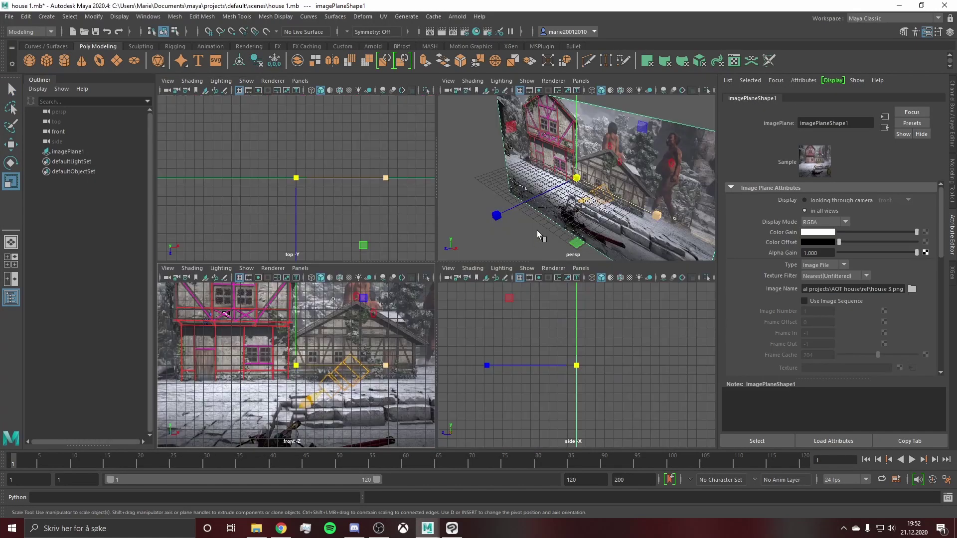
{"action": "double_click", "coordinate": [164, 199]}
{"action": "left_click", "coordinate": [189, 214]}
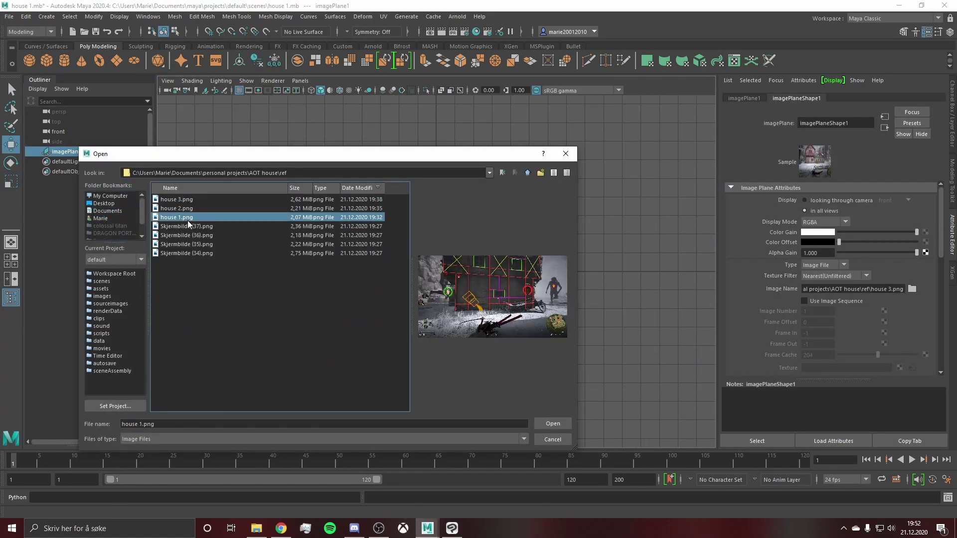
{"action": "left_click", "coordinate": [189, 207]}
{"action": "double_click", "coordinate": [190, 213]}
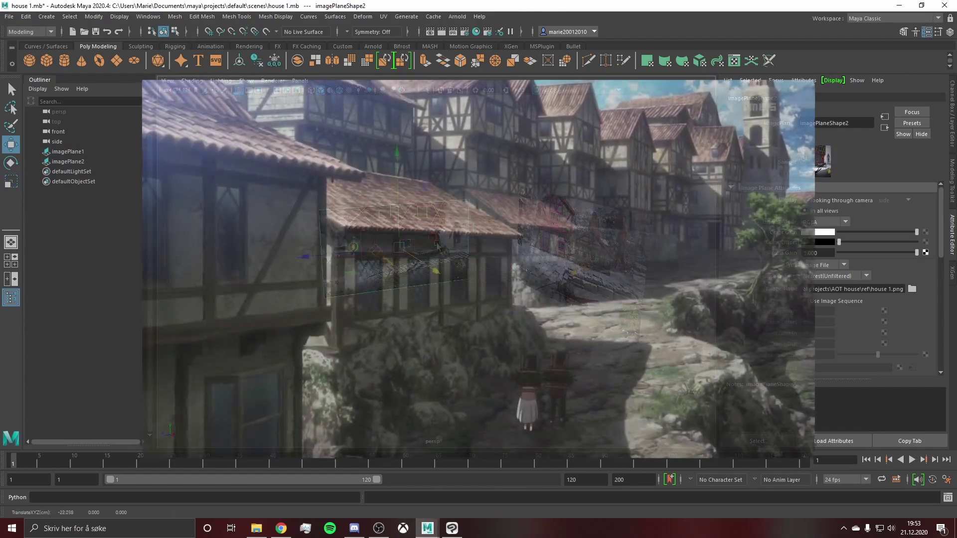
{"action": "key", "text": "w"}
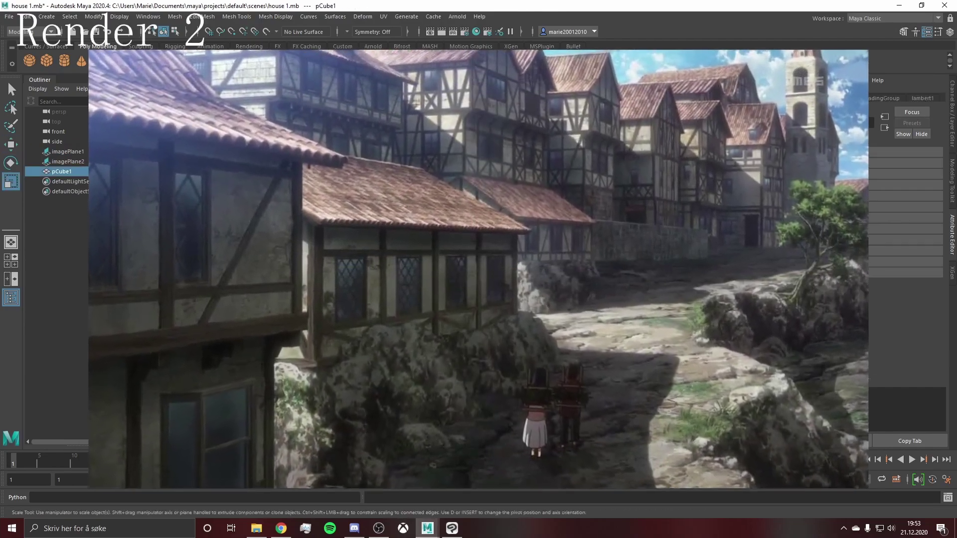
{"action": "key", "text": "e"}
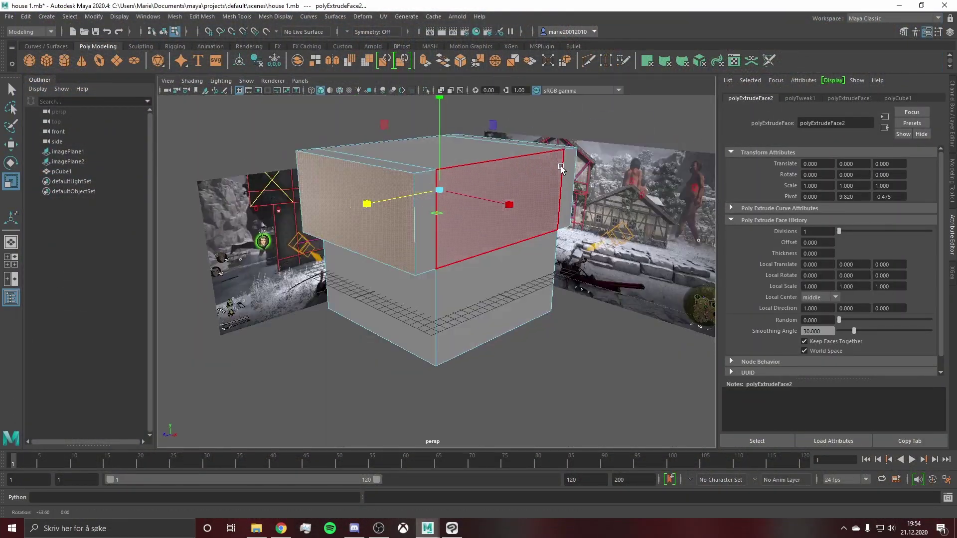
Extrude the box further and rename pCube1 to house in the Outliner
{"action": "right_click_drag", "start_coordinate": [439, 188], "coordinate": [474, 142]}
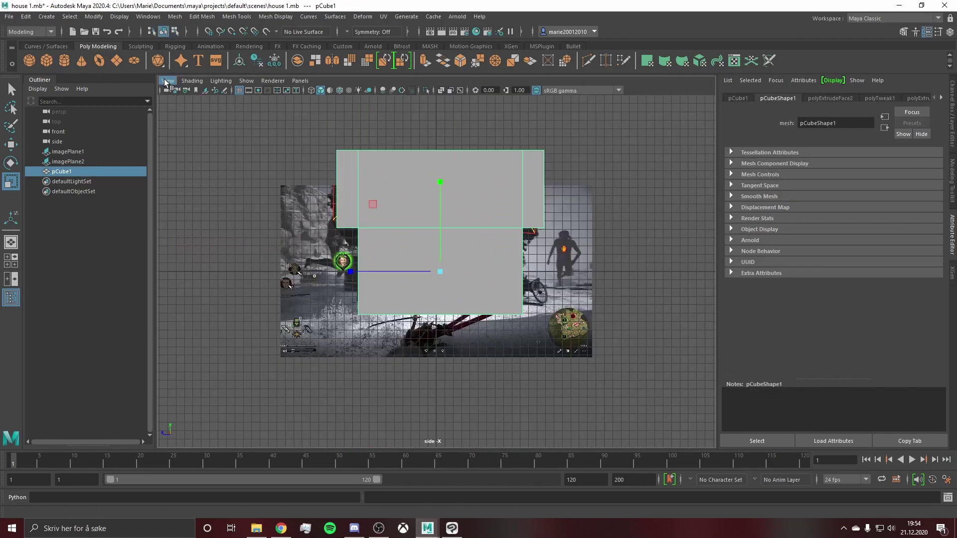
{"action": "scroll", "coordinate": [939, 213], "scroll_direction": "down", "scroll_amount": 1}
{"action": "scroll", "coordinate": [938, 213], "scroll_direction": "down", "scroll_amount": 3}
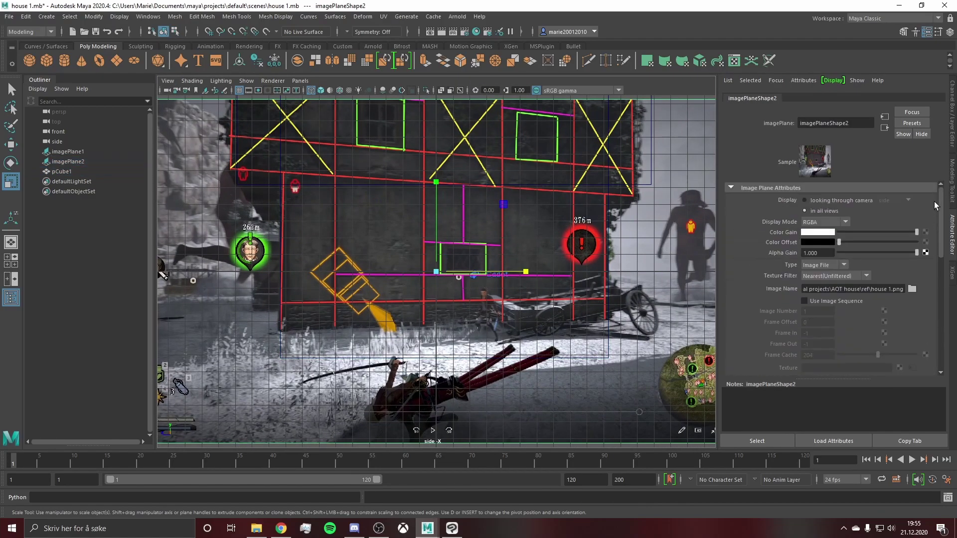
{"action": "double_click", "coordinate": [95, 171]}
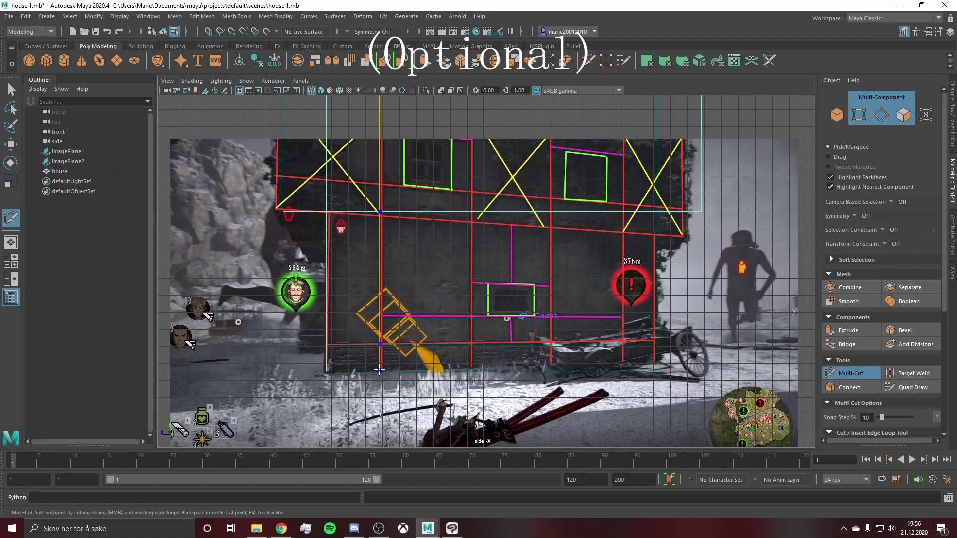
Multi-Cut edge loops into the house wall along the reference's timber lines, adjusting each
{"action": "key", "text": "r"}
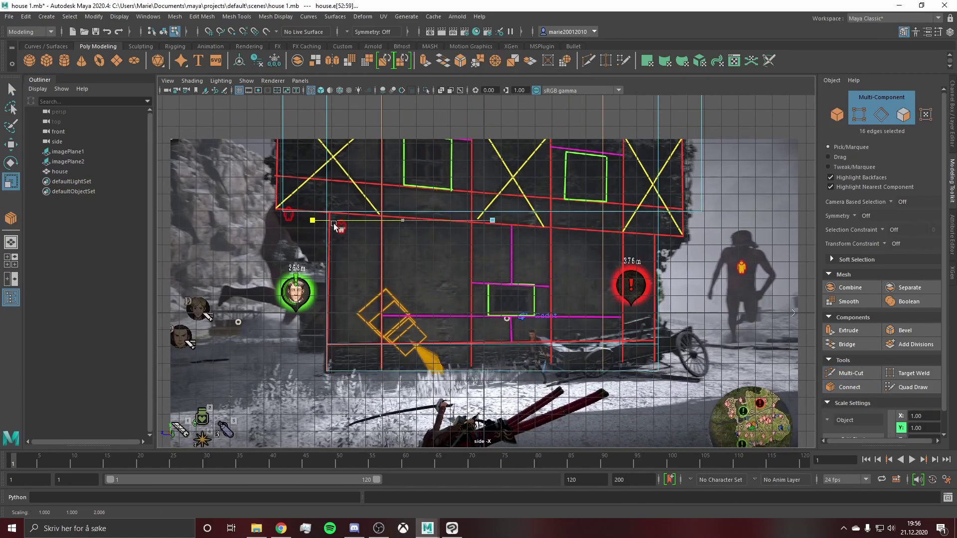
{"action": "left_click", "coordinate": [738, 191]}
{"action": "double_click", "coordinate": [457, 224]}
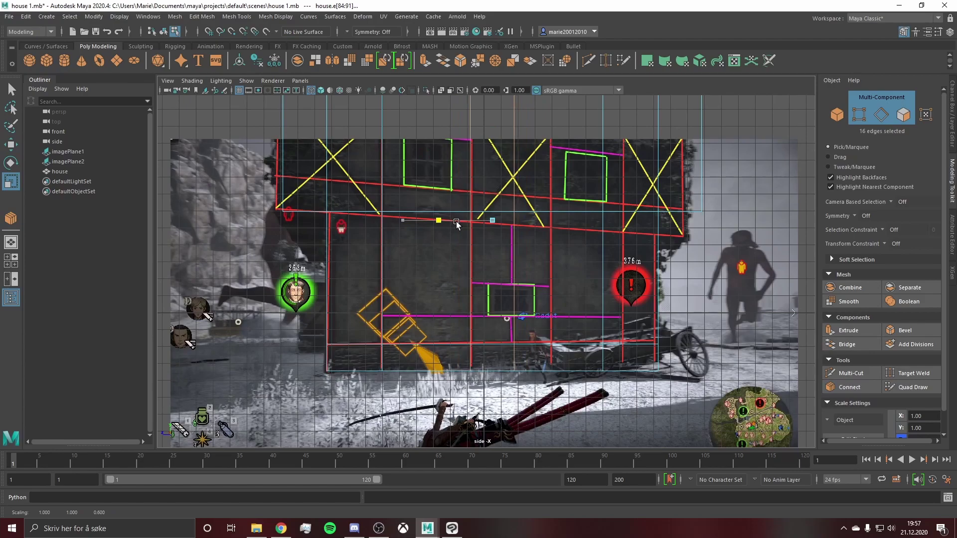
{"action": "left_click", "coordinate": [850, 372]}
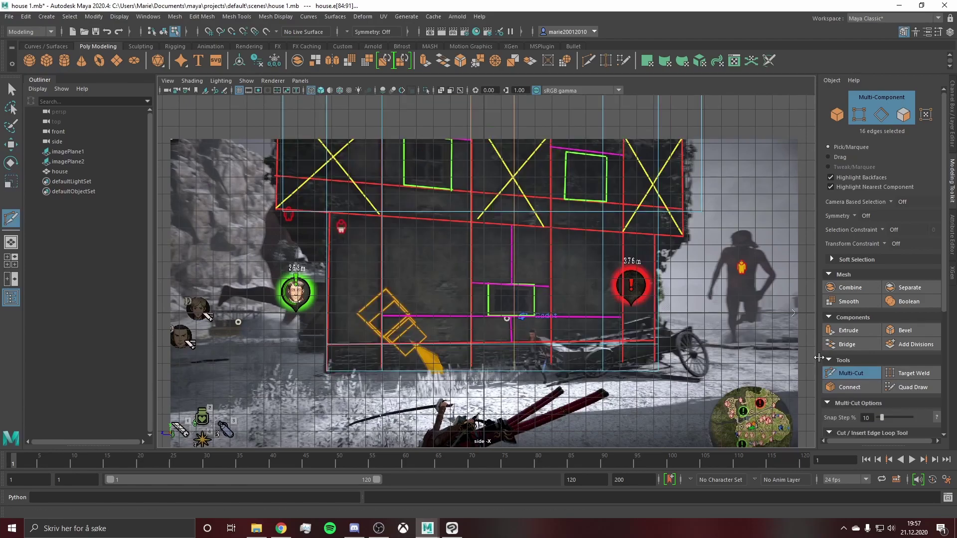
{"action": "left_click", "coordinate": [471, 315], "text": "ctrl"}
{"action": "key", "text": "w"}
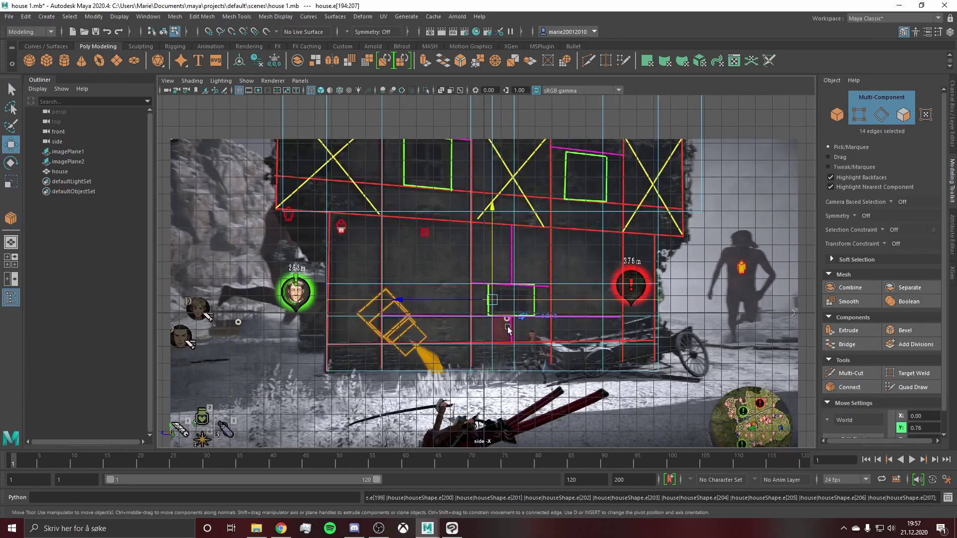
{"action": "key", "text": "g"}
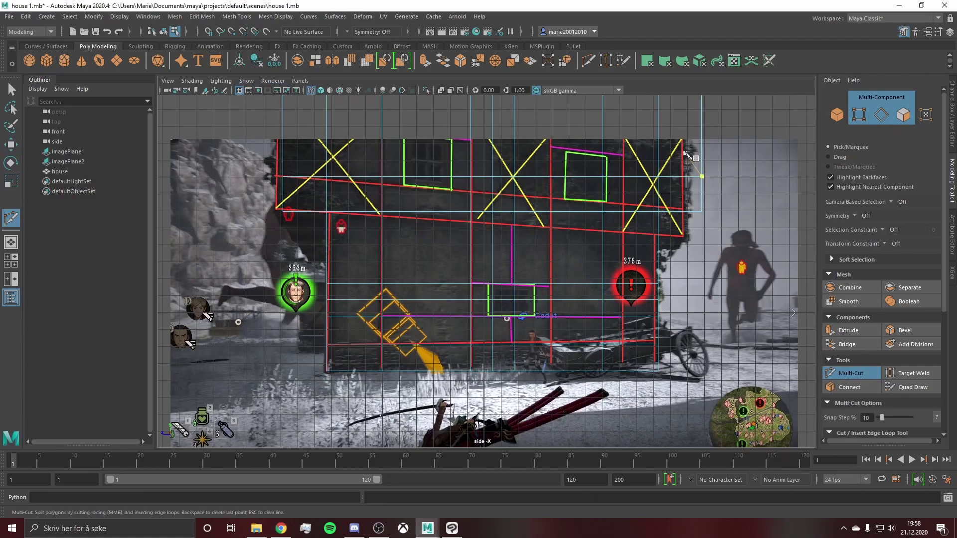
{"action": "left_click", "coordinate": [570, 171], "text": "ctrl"}
{"action": "key", "text": "w"}
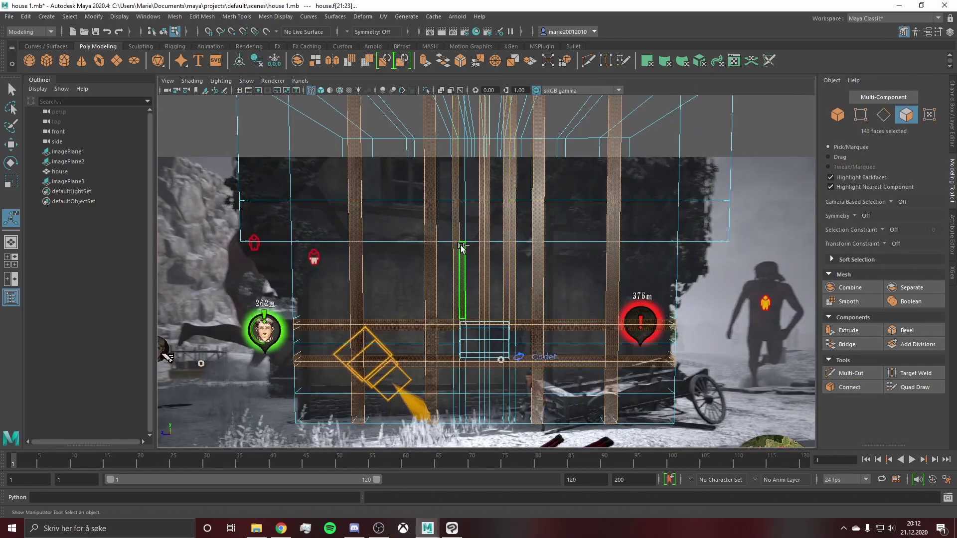
Select the beam faces and extrude them outward with thickness 0.5
{"action": "left_click", "coordinate": [461, 248], "text": "shift"}
{"action": "scroll", "coordinate": [439, 241], "scroll_direction": "up", "scroll_amount": 3}
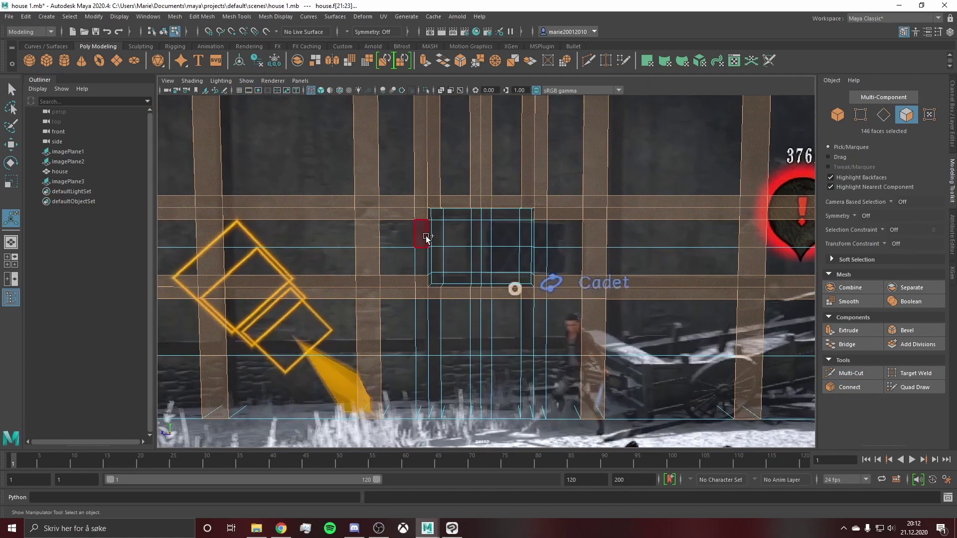
{"action": "left_click", "coordinate": [426, 355], "text": "shift"}
{"action": "scroll", "coordinate": [426, 355], "scroll_direction": "down", "scroll_amount": 5}
{"action": "key", "text": "ctrl+e"}
{"action": "mouse_move", "coordinate": [426, 355]}
{"action": "left_mouse_down", "text": "alt"}
{"action": "mouse_move", "coordinate": [597, 224]}
{"action": "mouse_move", "coordinate": [527, 186]}
{"action": "mouse_move", "coordinate": [564, 210]}
{"action": "left_mouse_up", "text": "alt"}
Bevel the selected beam edges with fraction 0.1 and inspect the shaded result
{"action": "key", "text": "5"}
{"action": "scroll", "coordinate": [519, 203], "scroll_direction": "up", "scroll_amount": 5}
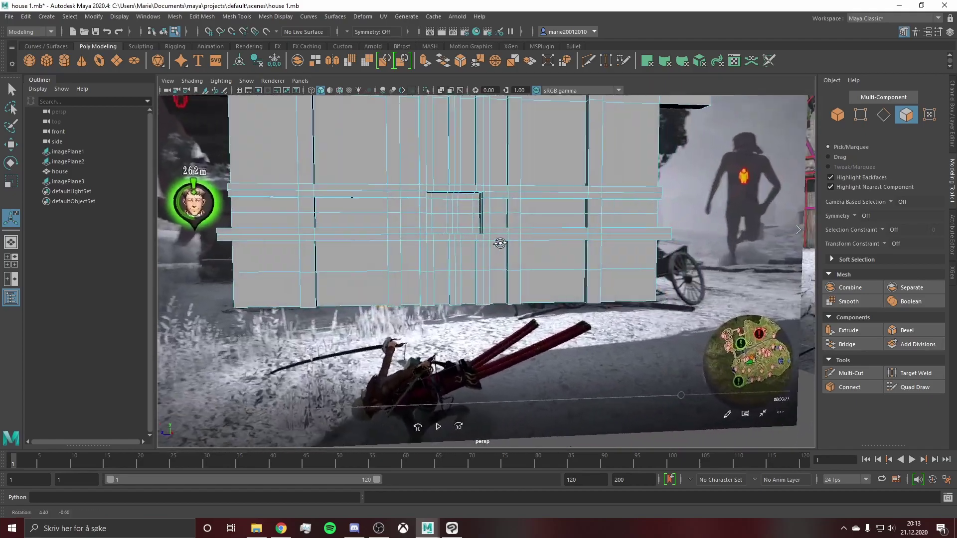
{"action": "left_click", "coordinate": [311, 91]}
{"action": "left_click", "coordinate": [321, 90]}
{"action": "key", "text": "F10"}
{"action": "key", "text": "ctrl+b"}
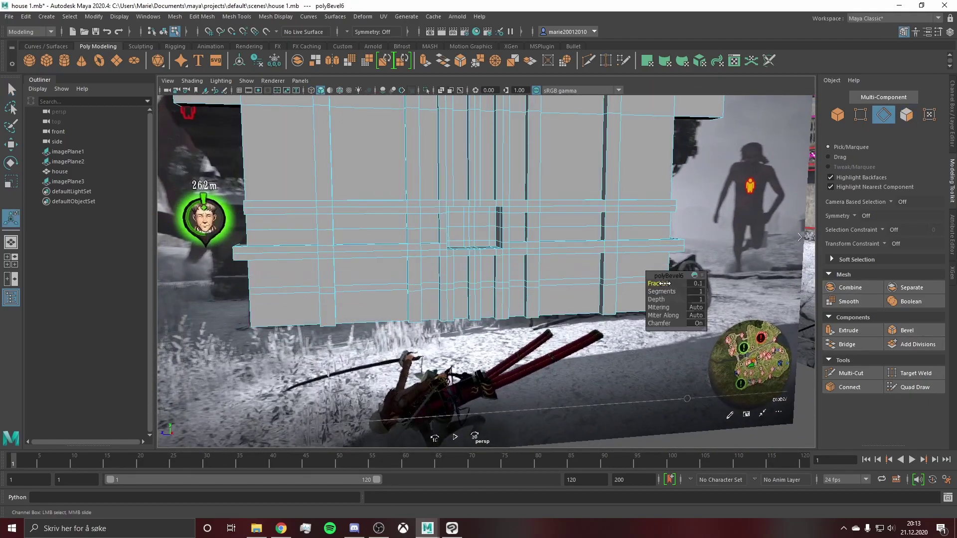
{"action": "left_click_drag", "start_coordinate": [665, 283], "coordinate": [434, 259], "text": "alt"}
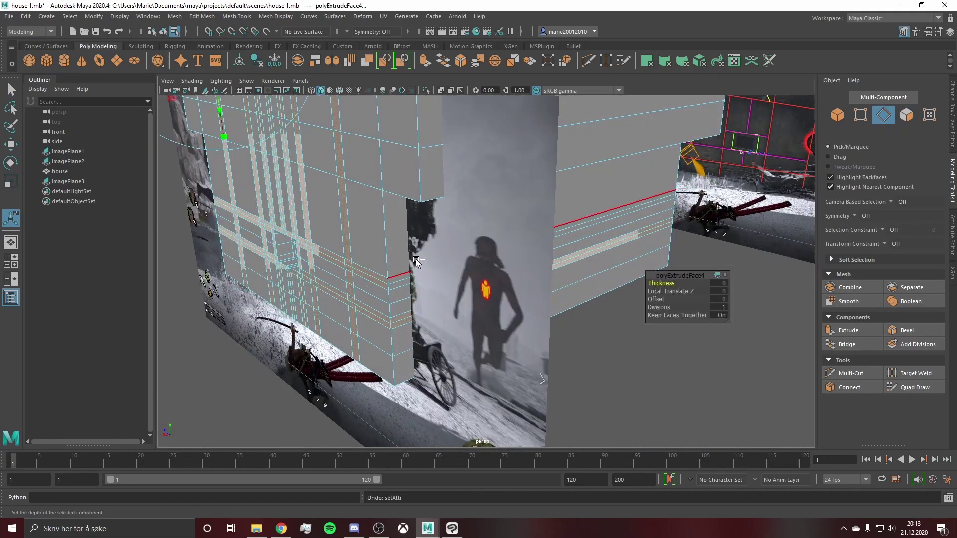
{"action": "key", "text": "ctrl+z"}
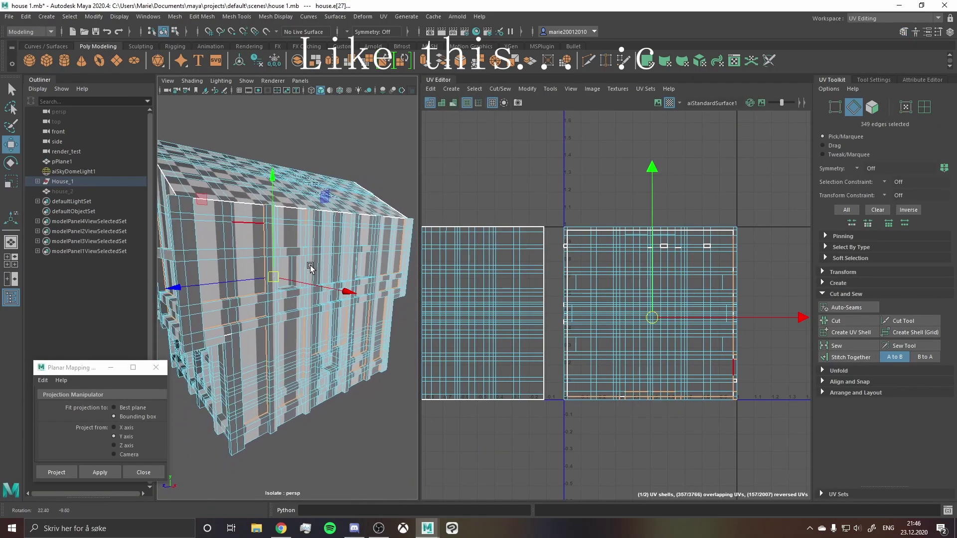
Clear the edge selection and orbit the checker-textured house to a front view
{"action": "left_click_drag", "start_coordinate": [310, 267], "coordinate": [337, 272], "text": "alt"}
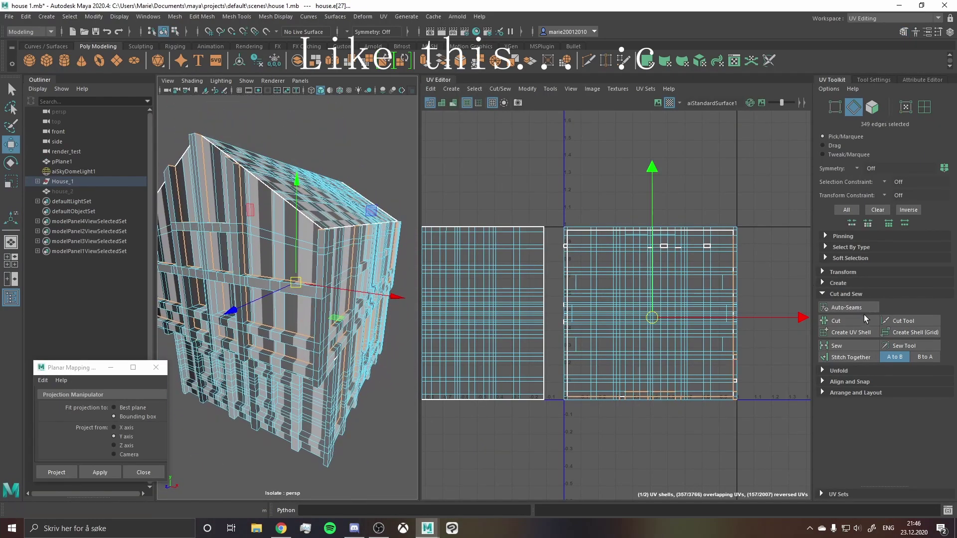
{"action": "left_click", "coordinate": [332, 144]}
{"action": "left_click_drag", "start_coordinate": [333, 145], "coordinate": [329, 185], "text": "alt"}
{"action": "right_click_drag", "start_coordinate": [328, 186], "coordinate": [335, 182]}
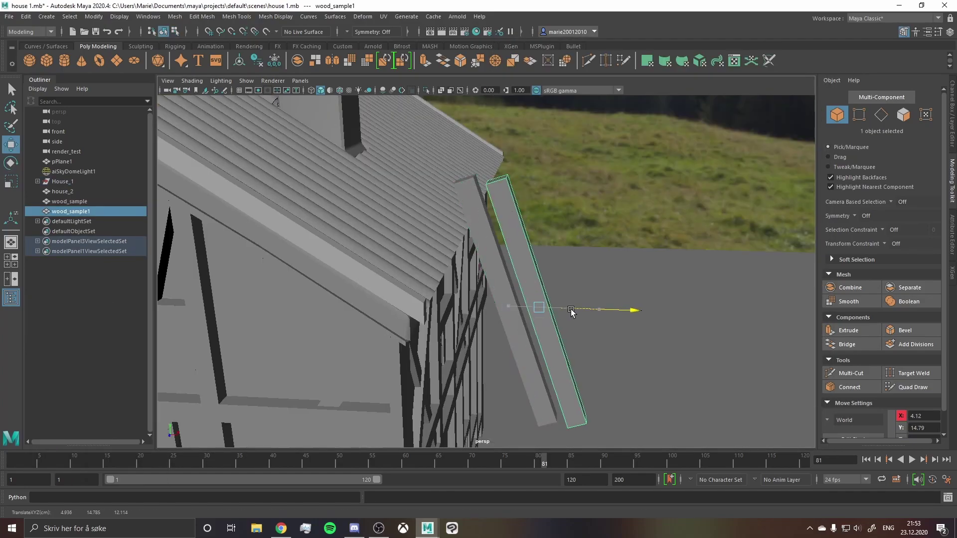
Duplicate a timber plank, rename the copy, and tilt it into a diagonal brace
{"action": "left_click_drag", "start_coordinate": [570, 309], "coordinate": [617, 310], "text": "shift"}
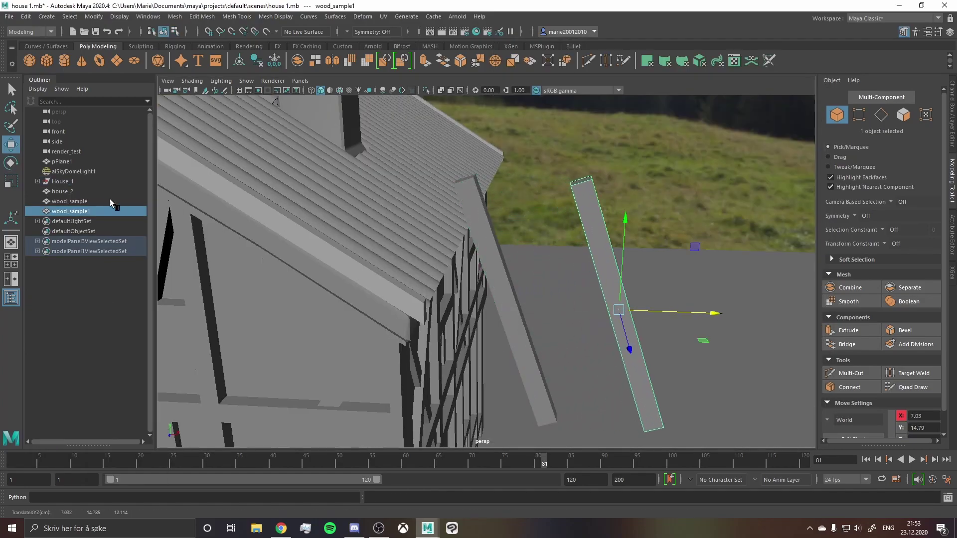
{"action": "double_click", "coordinate": [102, 212]}
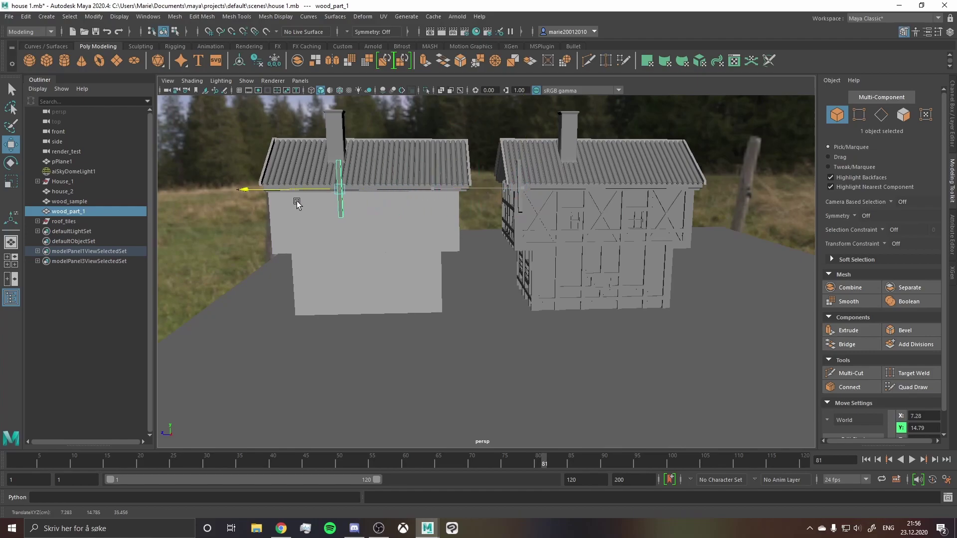
{"action": "left_click_drag", "start_coordinate": [297, 204], "coordinate": [402, 205], "text": "alt"}
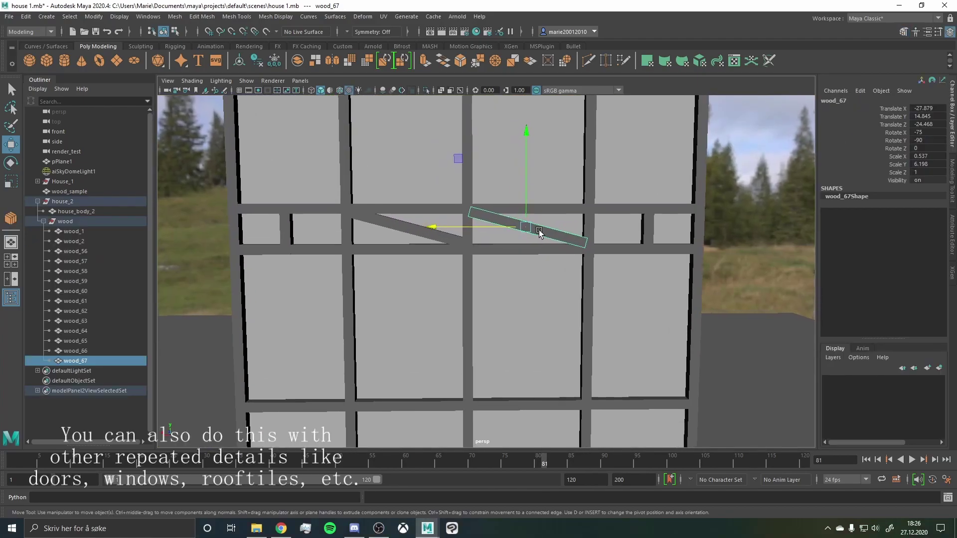
{"action": "key", "text": "e"}
{"action": "left_click_drag", "start_coordinate": [528, 149], "coordinate": [547, 184]}
{"action": "key", "text": "w"}
{"action": "scroll", "coordinate": [519, 210], "scroll_direction": "down", "scroll_amount": 5}
{"action": "left_click", "coordinate": [492, 186]}
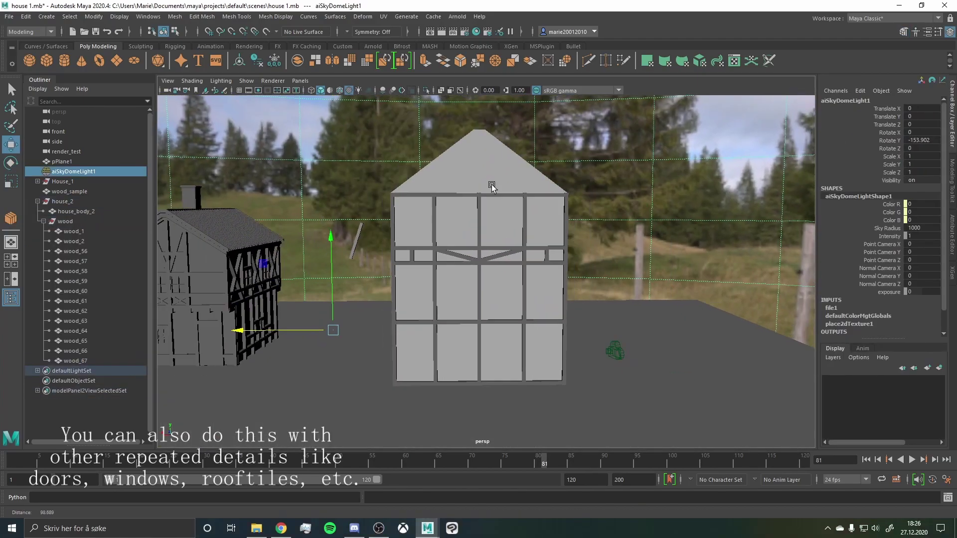
Duplicate plank wood_60 upward and shorten the copy
{"action": "scroll", "coordinate": [548, 209], "scroll_direction": "up", "scroll_amount": 5}
{"action": "scroll", "coordinate": [613, 207], "scroll_direction": "down", "scroll_amount": 3}
{"action": "left_click", "coordinate": [420, 364]}
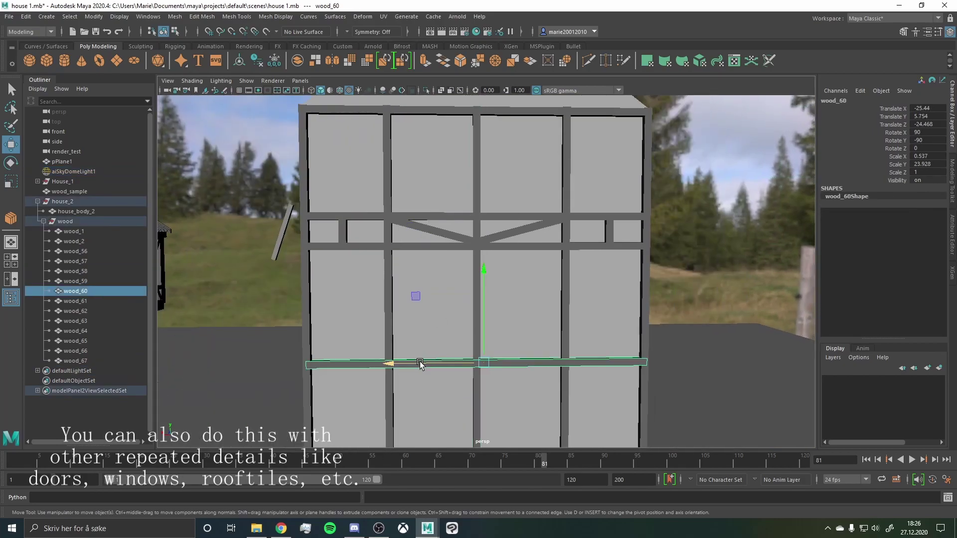
{"action": "left_click_drag", "start_coordinate": [420, 364], "coordinate": [421, 338], "text": "shift"}
{"action": "key", "text": "r"}
{"action": "left_click_drag", "start_coordinate": [632, 338], "coordinate": [473, 341]}
{"action": "scroll", "coordinate": [457, 342], "scroll_direction": "down", "scroll_amount": 3}
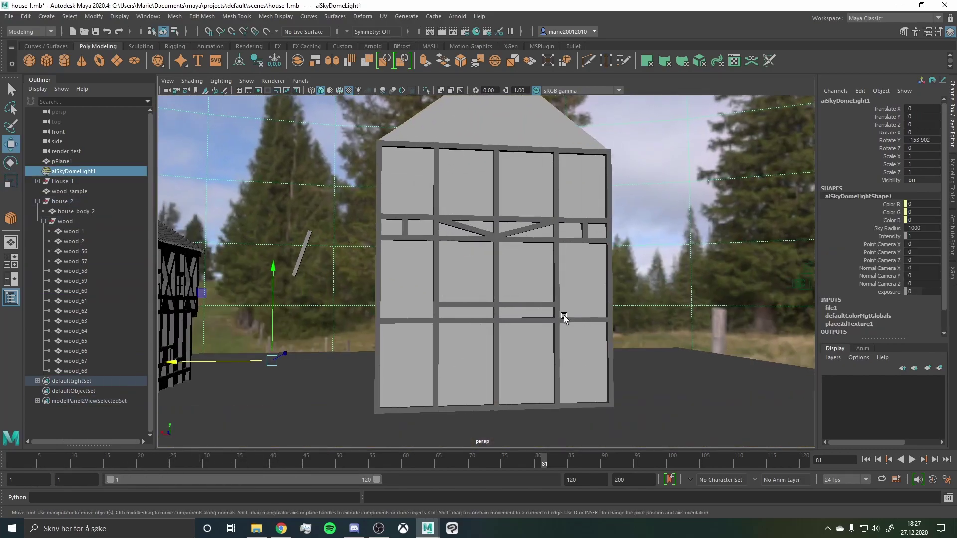
Duplicate the bottom plank into a new horizontal beam and copy a strut into the lower-left panel
{"action": "left_click", "coordinate": [458, 381]}
{"action": "left_click_drag", "start_coordinate": [459, 380], "coordinate": [498, 363], "text": "shift"}
{"action": "scroll", "coordinate": [518, 313], "scroll_direction": "up", "scroll_amount": 3}
{"action": "scroll", "coordinate": [518, 313], "scroll_direction": "up", "scroll_amount": 2}
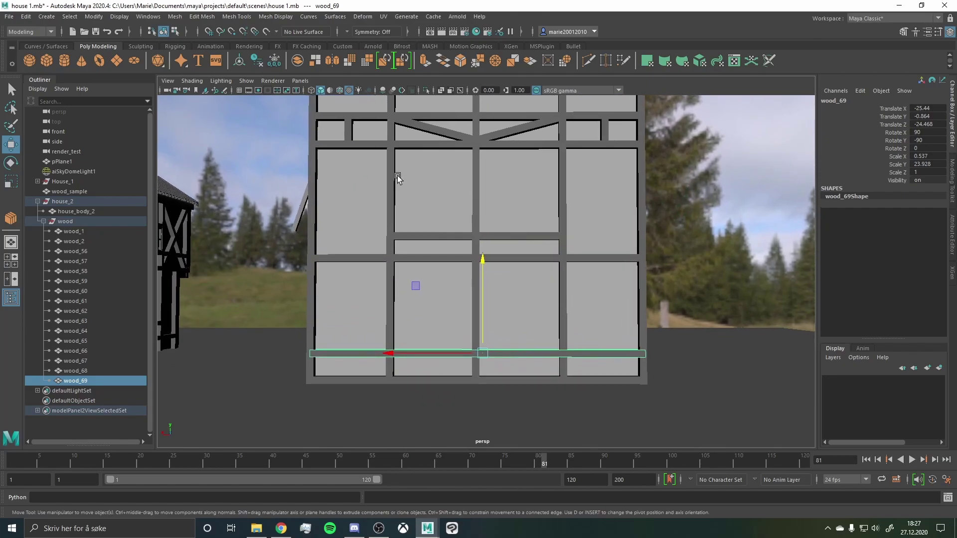
{"action": "left_click", "coordinate": [348, 128]}
{"action": "left_click_drag", "start_coordinate": [349, 128], "coordinate": [348, 297], "text": "shift"}
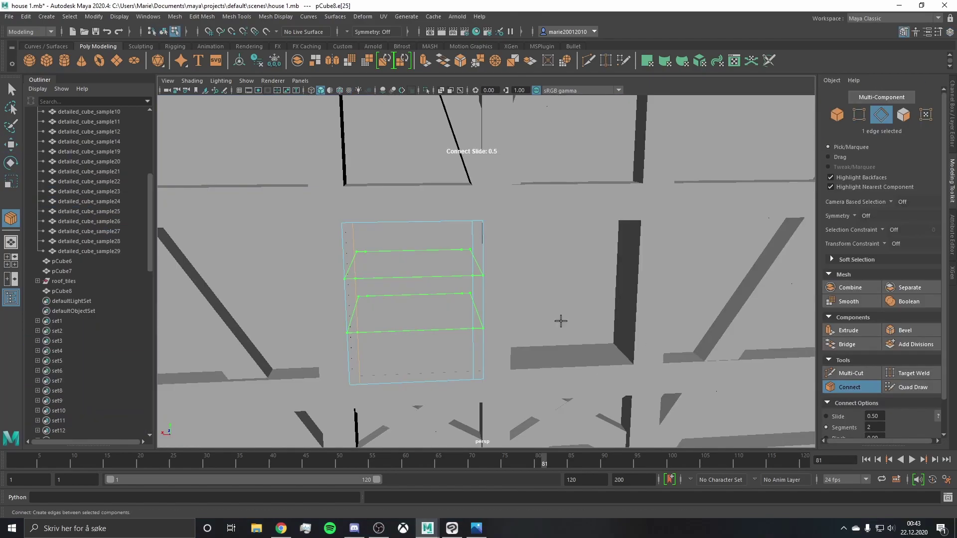
{"action": "left_click", "coordinate": [414, 141]}
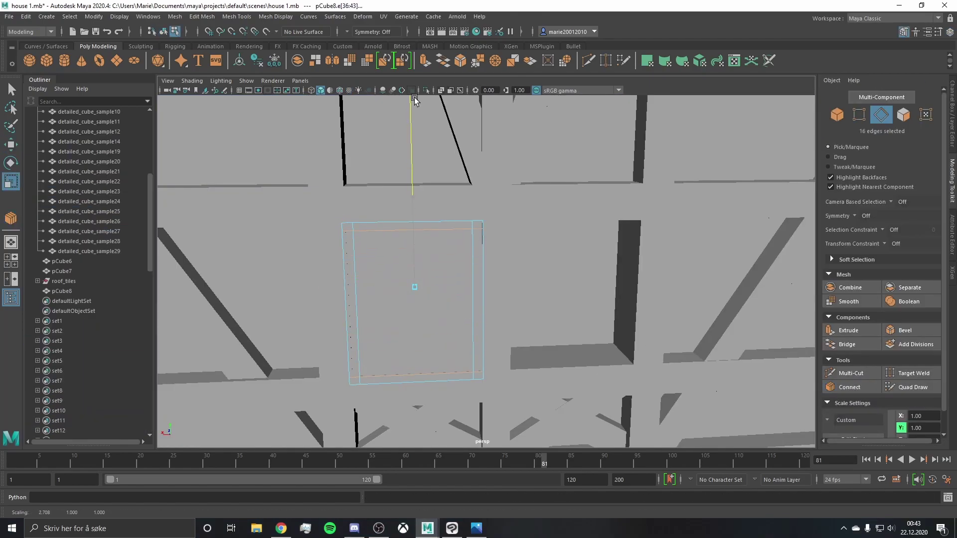
Add two sets of connecting edge loops across pCube8 to divide it into panes
{"action": "left_click", "coordinate": [850, 388]}
{"action": "key", "text": "r"}
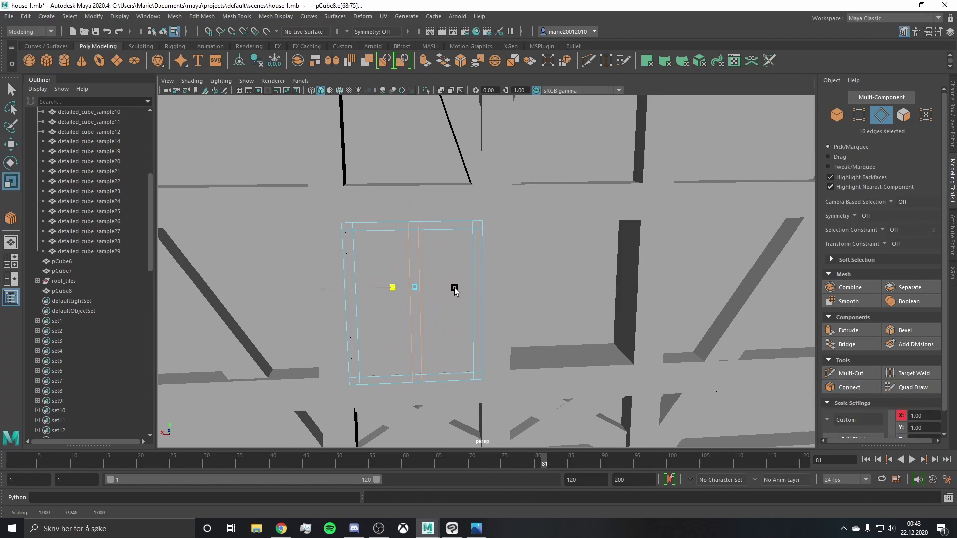
{"action": "left_click", "coordinate": [871, 387]}
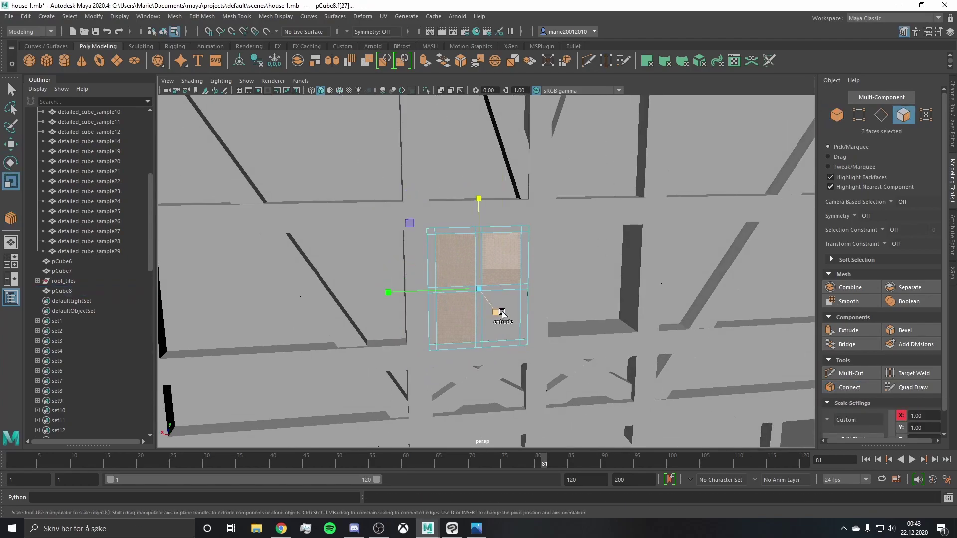
{"action": "key", "text": "F8"}
{"action": "key", "text": "w"}
Scale the pane selection and bridge the inner window edges closed
{"action": "left_click_drag", "start_coordinate": [527, 359], "coordinate": [594, 297], "text": "alt"}
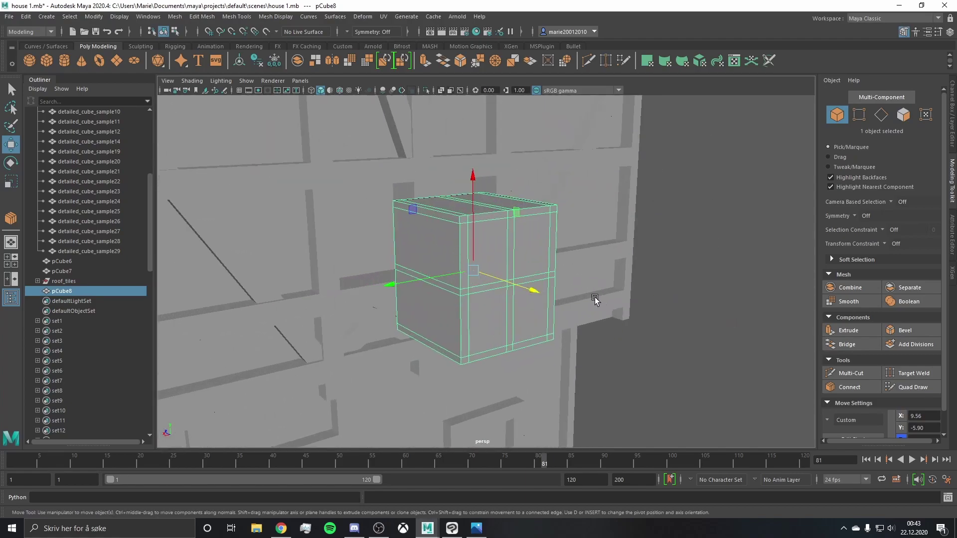
{"action": "key", "text": "r"}
{"action": "right_click_drag", "start_coordinate": [465, 276], "coordinate": [563, 283], "text": "alt"}
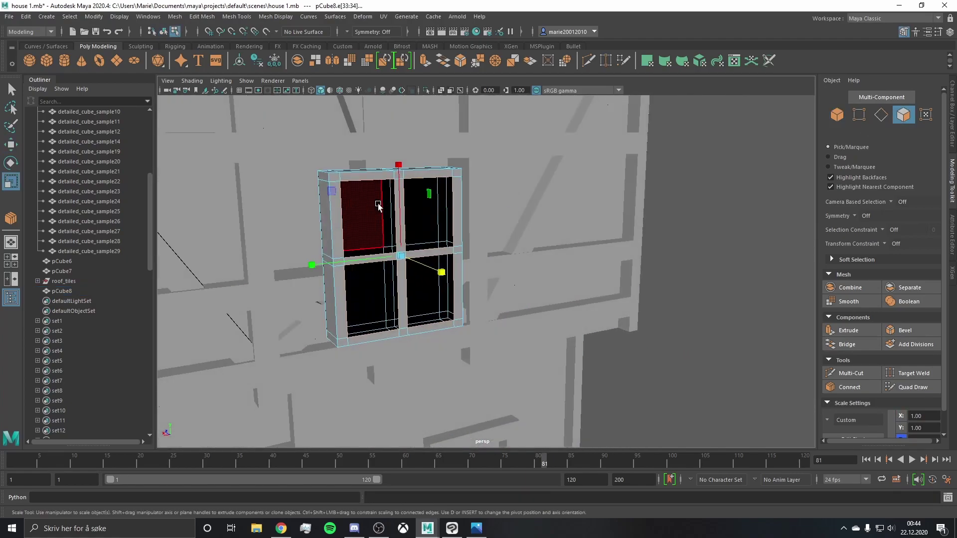
{"action": "left_click", "coordinate": [847, 345]}
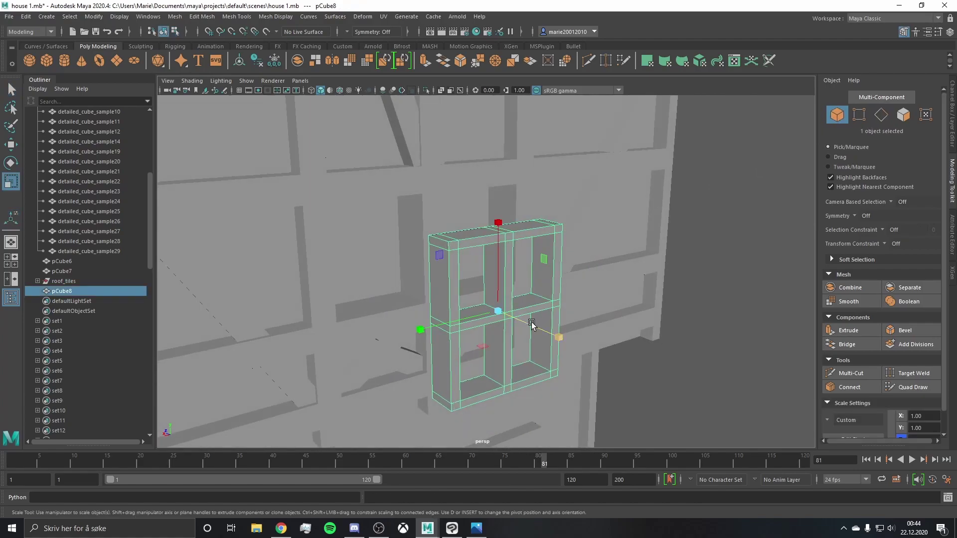
{"action": "right_click_drag", "start_coordinate": [532, 325], "coordinate": [278, 245], "text": "alt"}
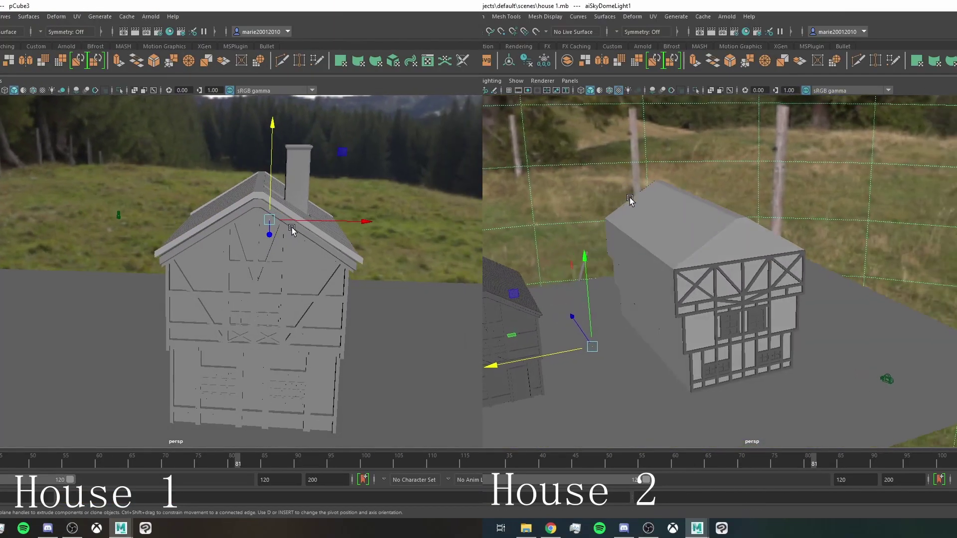
{"action": "scroll", "coordinate": [292, 229], "scroll_direction": "up", "scroll_amount": 5}
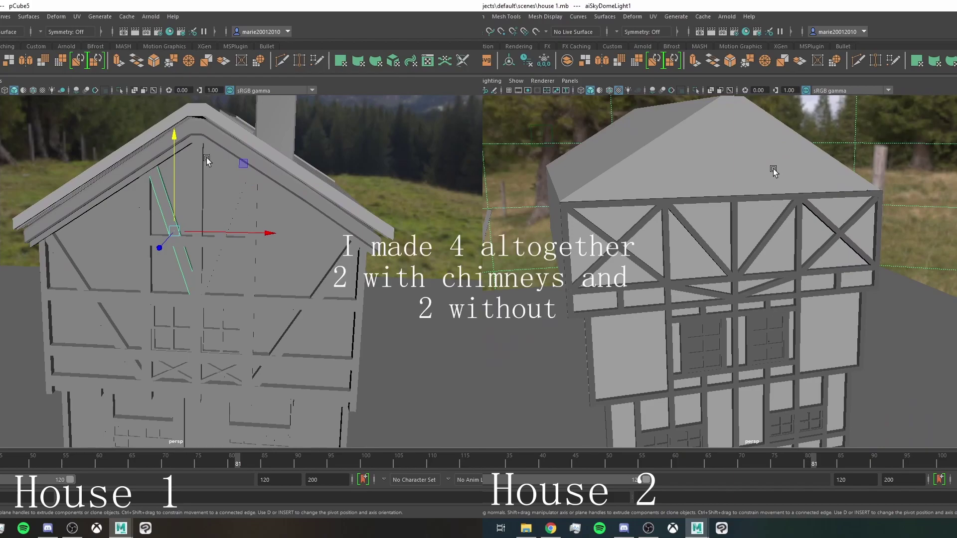
{"action": "key", "text": "Up"}
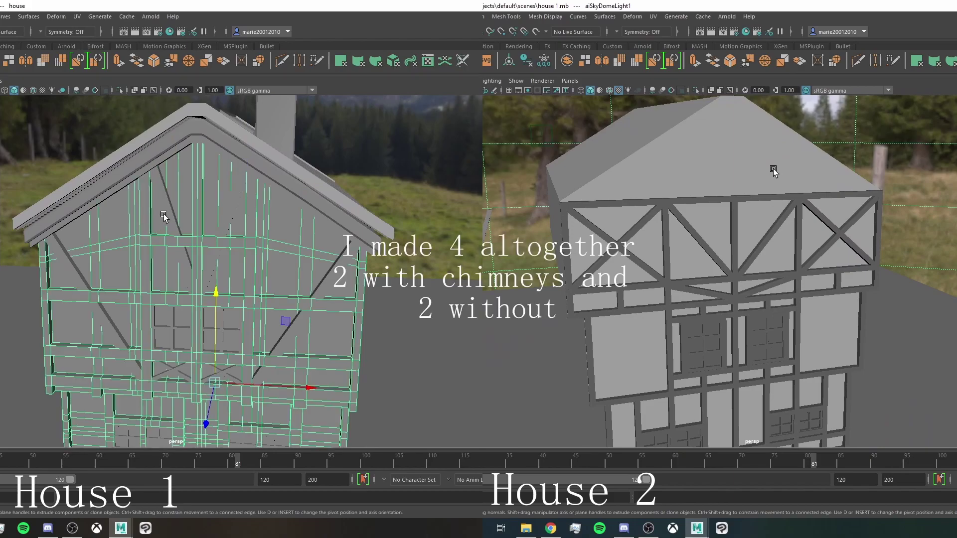
{"action": "left_click", "coordinate": [164, 216]}
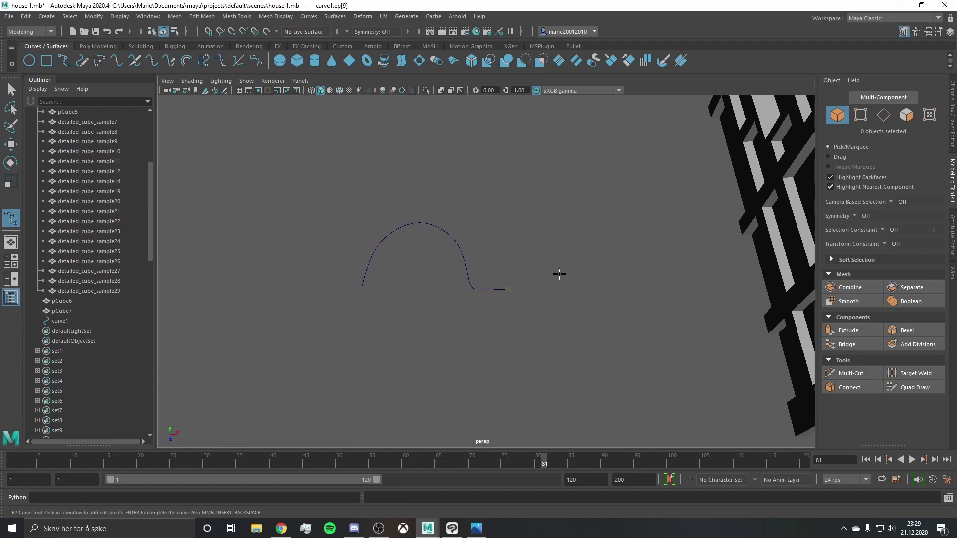
Create the roof tile roof_tile_1 from the EP profile curve with Surfaces > Bevel
{"action": "scroll", "coordinate": [529, 309], "scroll_direction": "up", "scroll_amount": 3}
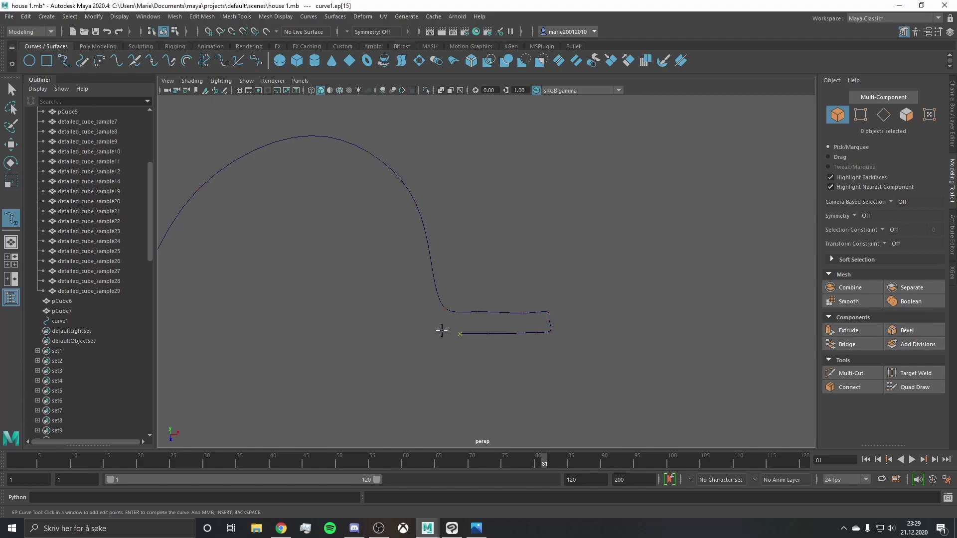
{"action": "left_click", "coordinate": [403, 191]}
{"action": "left_click", "coordinate": [335, 17]}
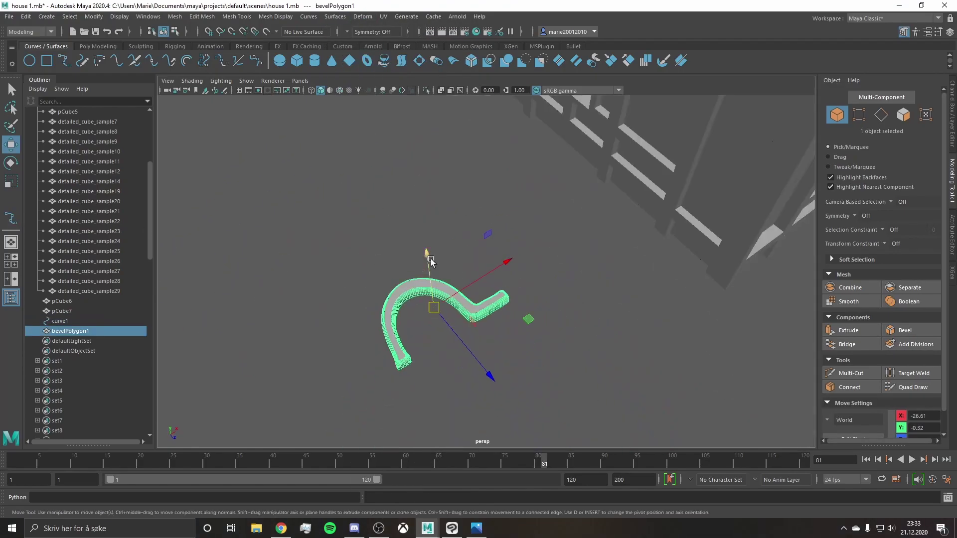
{"action": "key", "text": "e"}
{"action": "right_click", "coordinate": [523, 162]}
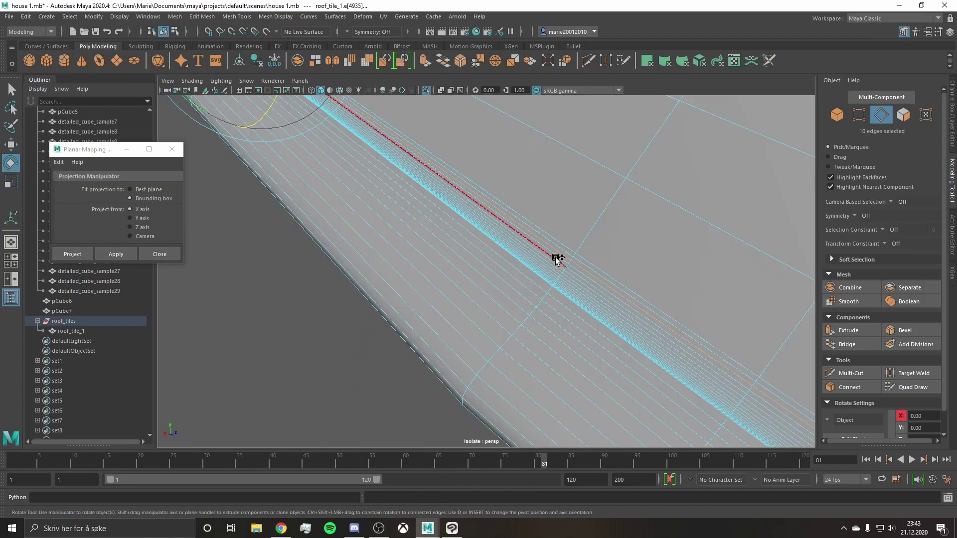
Select edges along the tile strip and orbit to inspect the curved roof tile
{"action": "left_click_drag", "start_coordinate": [556, 259], "coordinate": [593, 247], "text": "alt"}
{"action": "left_click", "coordinate": [593, 247], "text": "shift"}
{"action": "scroll", "coordinate": [584, 262], "scroll_direction": "down", "scroll_amount": 6}
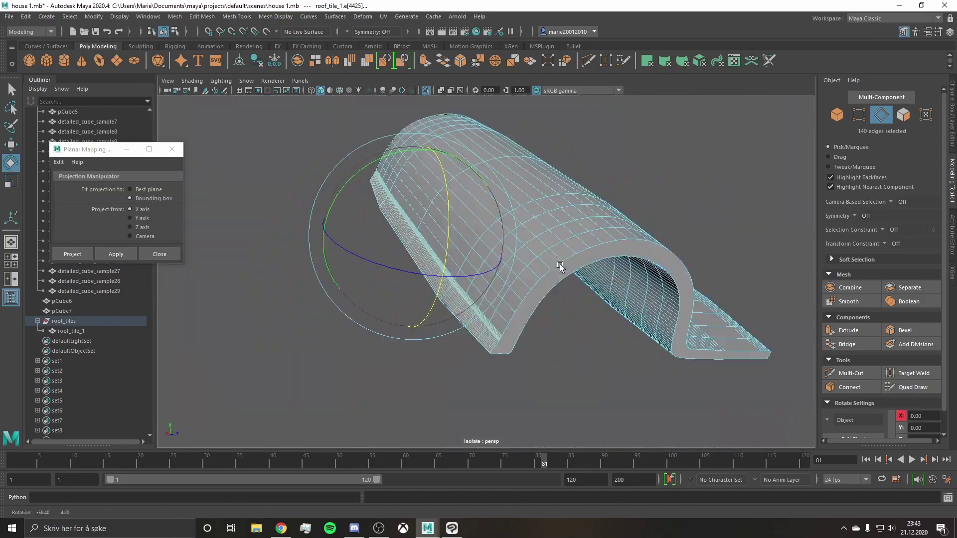
{"action": "scroll", "coordinate": [559, 265], "scroll_direction": "up", "scroll_amount": 6}
{"action": "left_click_drag", "start_coordinate": [660, 230], "coordinate": [410, 316], "text": "alt"}
{"action": "right_click_drag", "start_coordinate": [411, 316], "coordinate": [468, 211], "text": "alt"}
{"action": "left_click_drag", "start_coordinate": [469, 211], "coordinate": [602, 293], "text": "alt"}
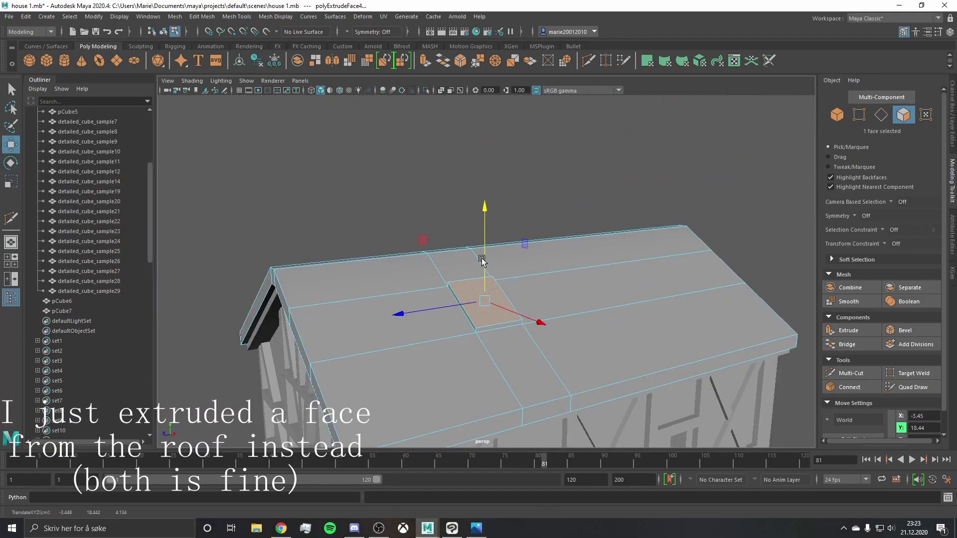
Extrude a roof face twice and pull it up into a tall chimney block
{"action": "key", "text": "ctrl+e"}
{"action": "left_click_drag", "start_coordinate": [481, 259], "coordinate": [487, 252]}
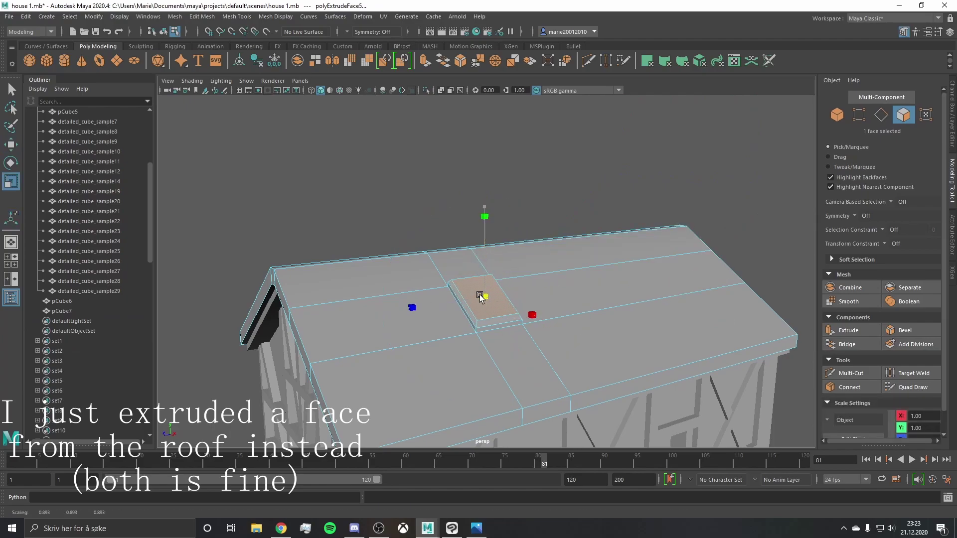
{"action": "left_click_drag", "start_coordinate": [480, 297], "coordinate": [498, 279], "text": "alt"}
{"action": "key", "text": "ctrl+e"}
{"action": "key", "text": "w"}
{"action": "left_click_drag", "start_coordinate": [508, 240], "coordinate": [598, 321]}
Check the chimney in front and four-view layouts, then clear the selection
{"action": "key", "text": "space"}
{"action": "scroll", "coordinate": [598, 320], "scroll_direction": "up", "scroll_amount": 5}
{"action": "left_click", "coordinate": [485, 267]}
{"action": "scroll", "coordinate": [609, 292], "scroll_direction": "up", "scroll_amount": 3}
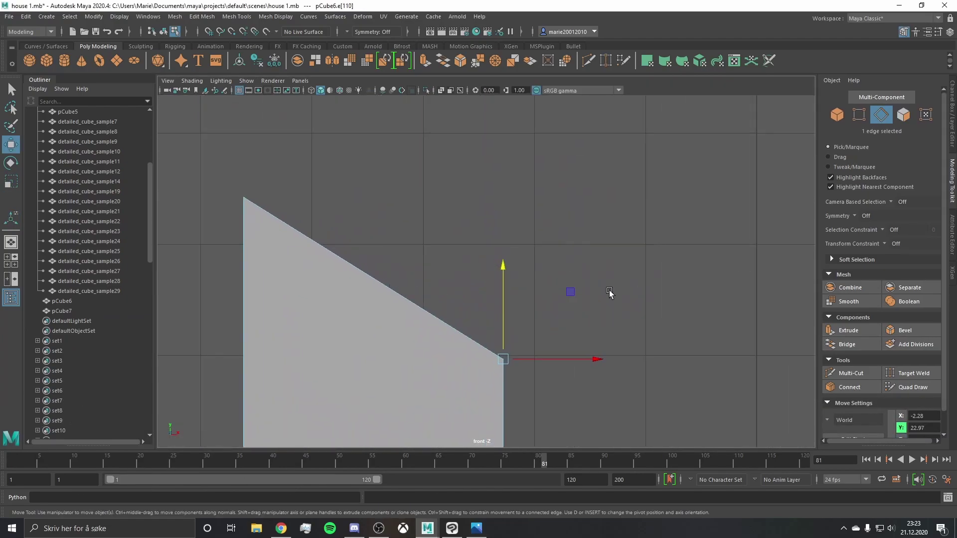
{"action": "key", "text": "space"}
{"action": "key", "text": "space"}
{"action": "key", "text": "F8"}
{"action": "left_click", "coordinate": [327, 267]}
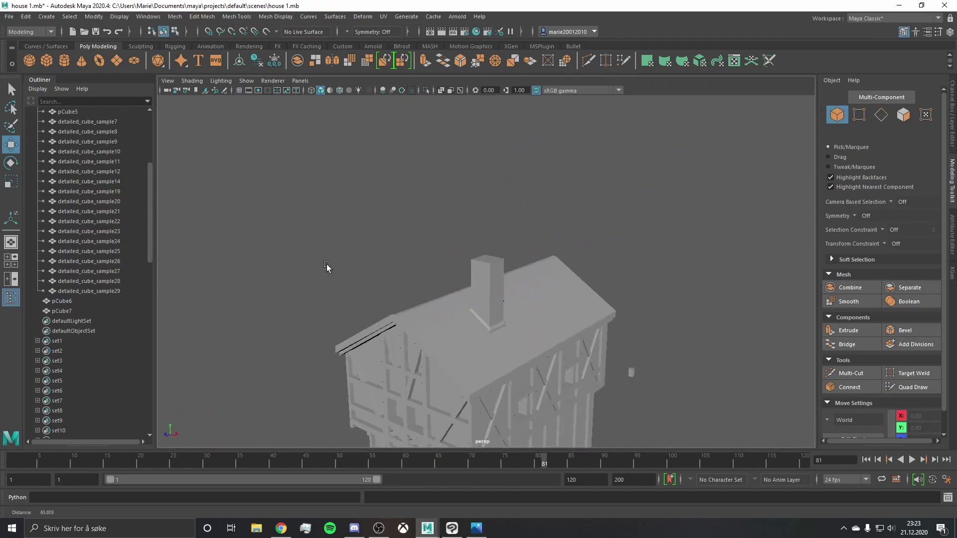
{"action": "right_click_drag", "start_coordinate": [326, 267], "coordinate": [684, 262], "text": "alt"}
Extrude the chimney's top face and scale it out into a flared cap
{"action": "left_click", "coordinate": [498, 228]}
{"action": "left_click_drag", "start_coordinate": [684, 262], "coordinate": [438, 249], "text": "alt"}
{"action": "key", "text": "ctrl+e"}
{"action": "key", "text": "r"}
{"action": "left_click_drag", "start_coordinate": [437, 248], "coordinate": [609, 239]}
{"action": "key", "text": "e"}
{"action": "key", "text": "t"}
Extrude the chimney top again, raise it, then extrude and scale once more
{"action": "left_click", "coordinate": [519, 277]}
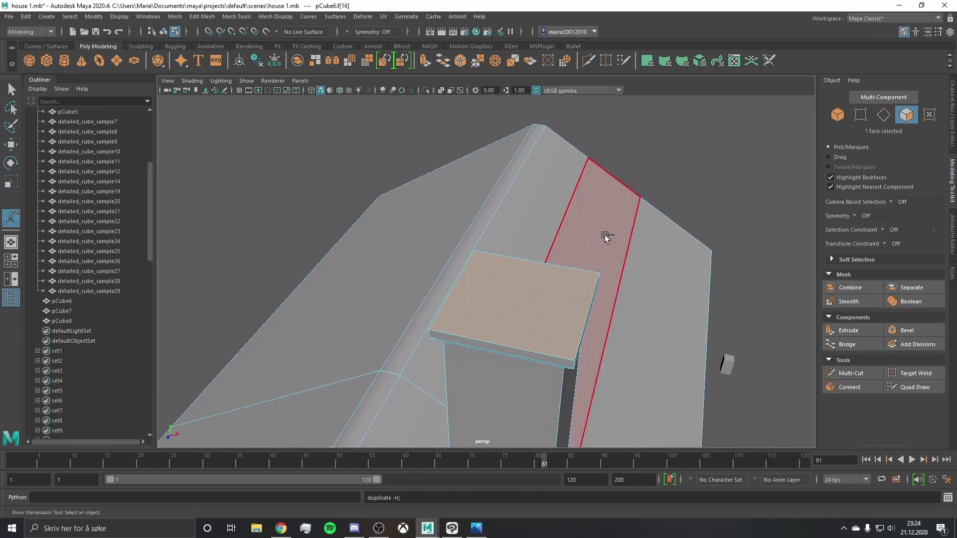
{"action": "key", "text": "ctrl+e"}
{"action": "key", "text": "w"}
{"action": "left_click_drag", "start_coordinate": [550, 248], "coordinate": [592, 203], "text": "alt"}
{"action": "key", "text": "ctrl+e"}
{"action": "key", "text": "r"}
Select the whole house model and bevel its edges
{"action": "scroll", "coordinate": [773, 132], "scroll_direction": "down", "scroll_amount": 5}
{"action": "key", "text": "F8"}
{"action": "scroll", "coordinate": [474, 180], "scroll_direction": "down", "scroll_amount": 3}
{"action": "left_click", "coordinate": [474, 180]}
{"action": "scroll", "coordinate": [713, 225], "scroll_direction": "up", "scroll_amount": 10}
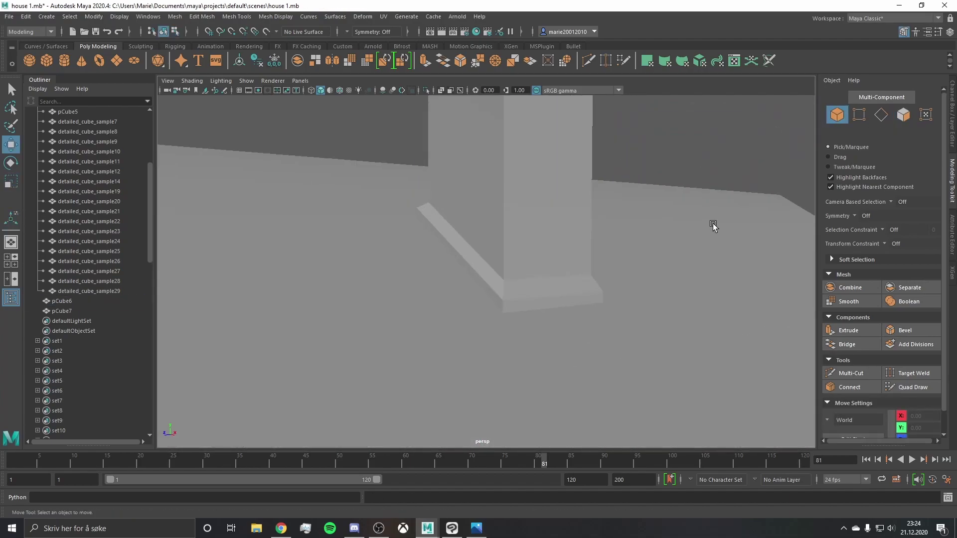
{"action": "left_click", "coordinate": [713, 225]}
{"action": "scroll", "coordinate": [472, 214], "scroll_direction": "down", "scroll_amount": 5}
{"action": "key", "text": "ctrl+b"}
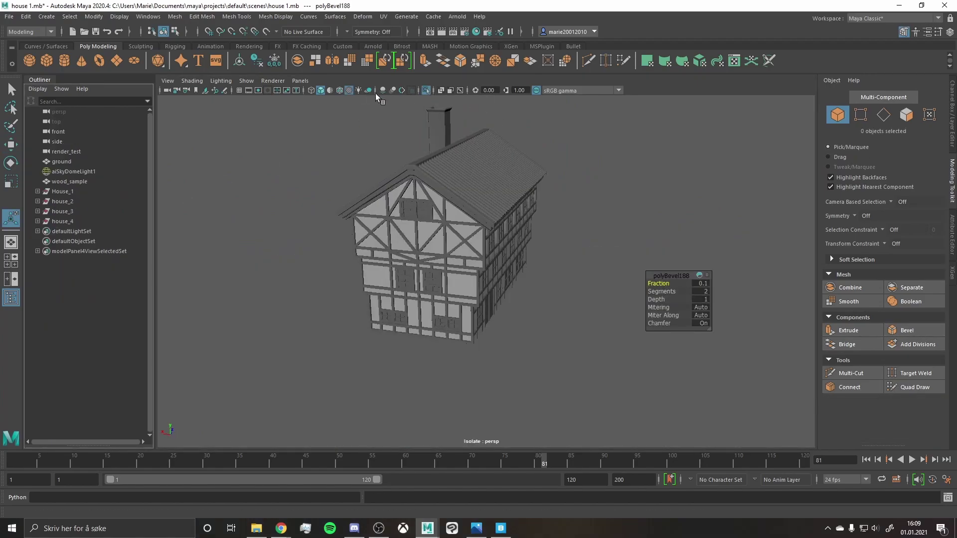
Turn off Isolate Select and orbit around all four timber-framed houses
{"action": "left_click", "coordinate": [426, 90]}
{"action": "left_click_drag", "start_coordinate": [490, 158], "coordinate": [518, 149], "text": "alt"}
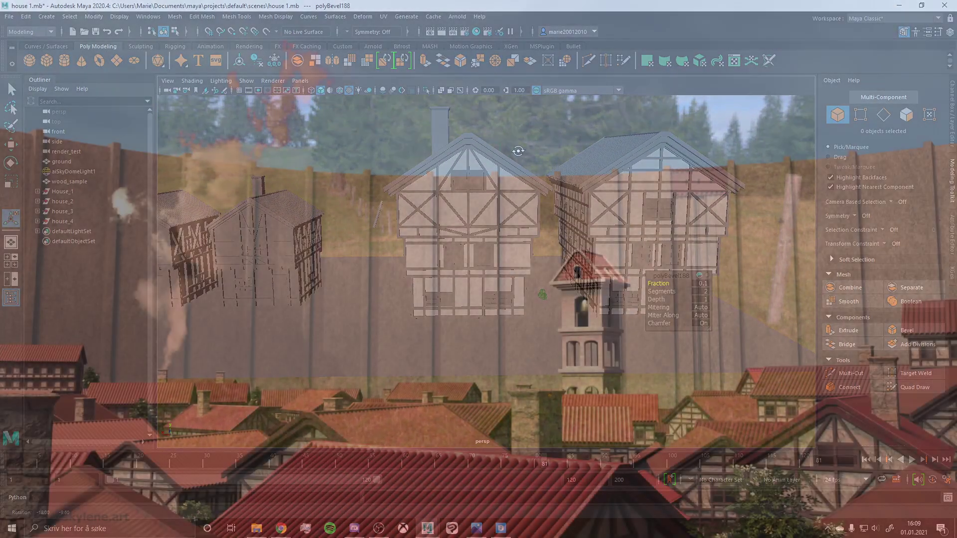